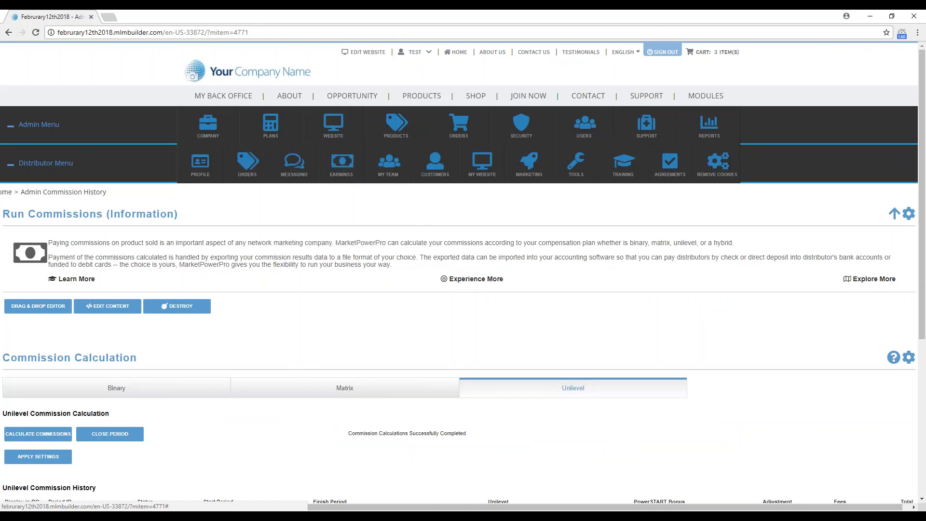
scroll(707, 296, "down", 2)
View period 1's PowerSTART Bonus breakdown: six Gold Package orders totalling 120.00
left_click_drag(691, 344, 634, 341)
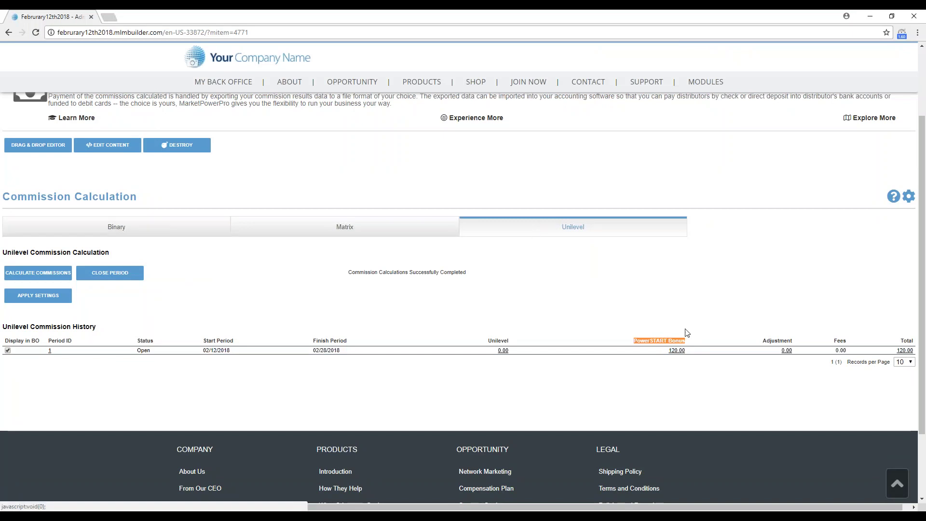
left_click(745, 312)
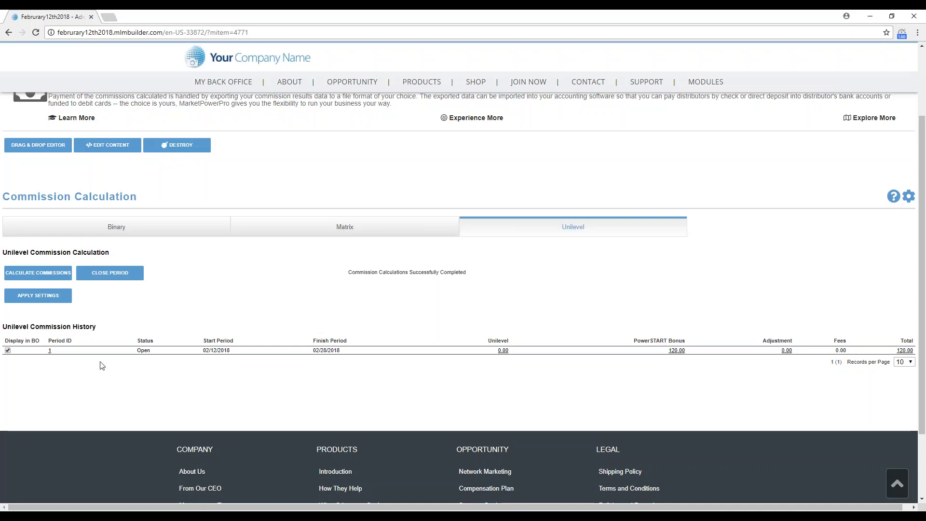
left_click(49, 352)
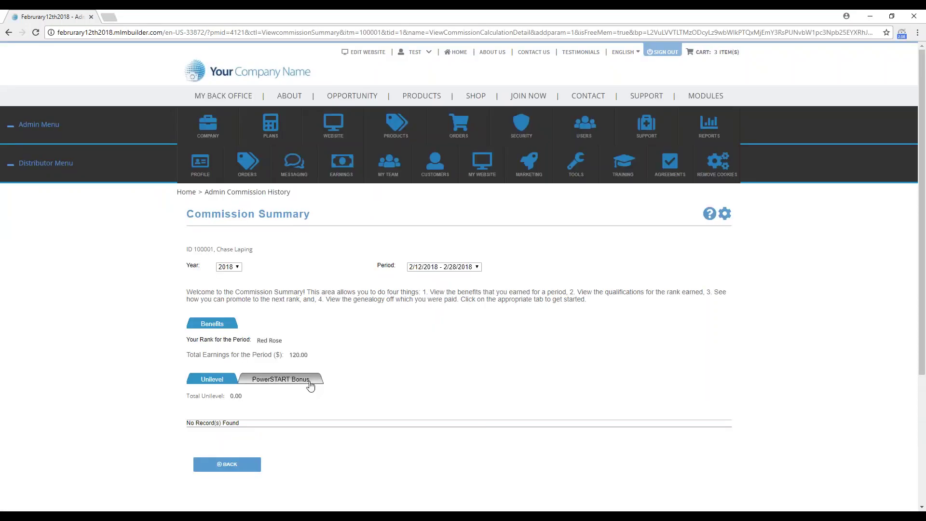
left_click(308, 383)
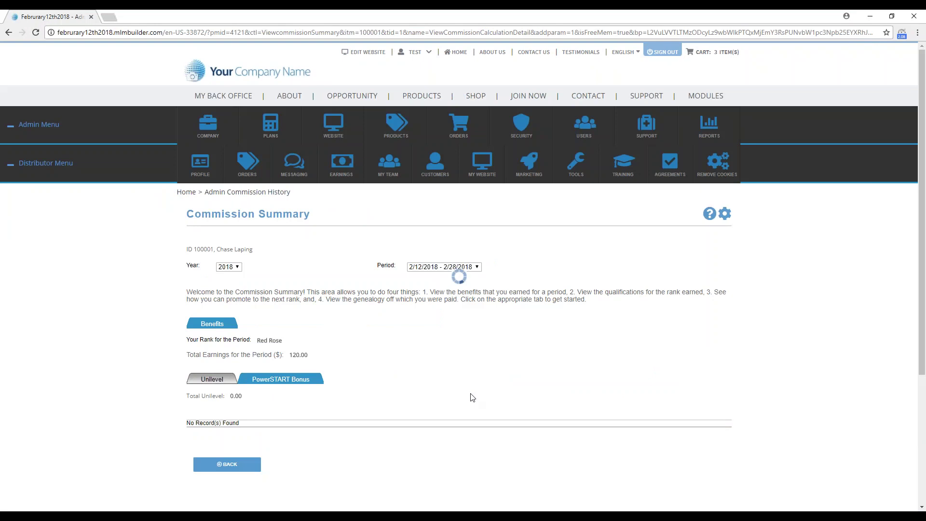
scroll(490, 395, "down", 3)
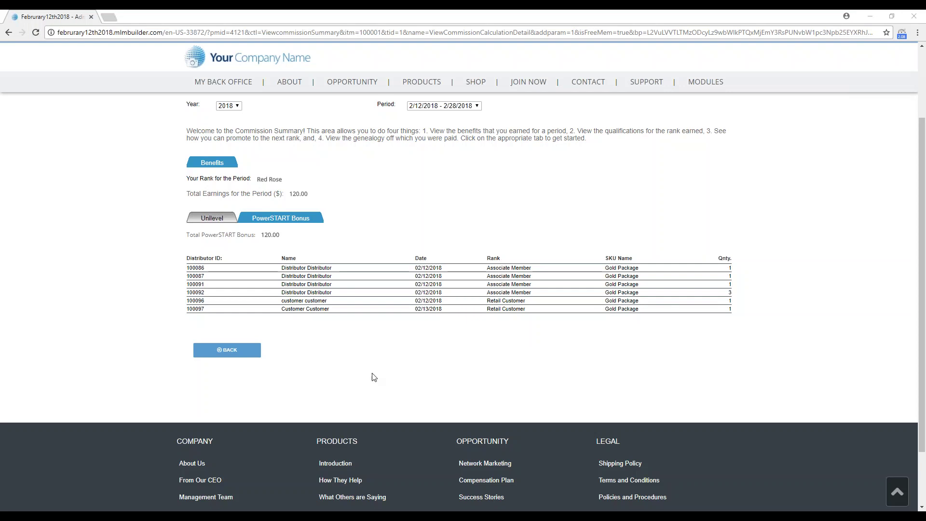
Recalculate commissions for the February 2018 unilevel period and reopen period 1's commission data
left_click(223, 351)
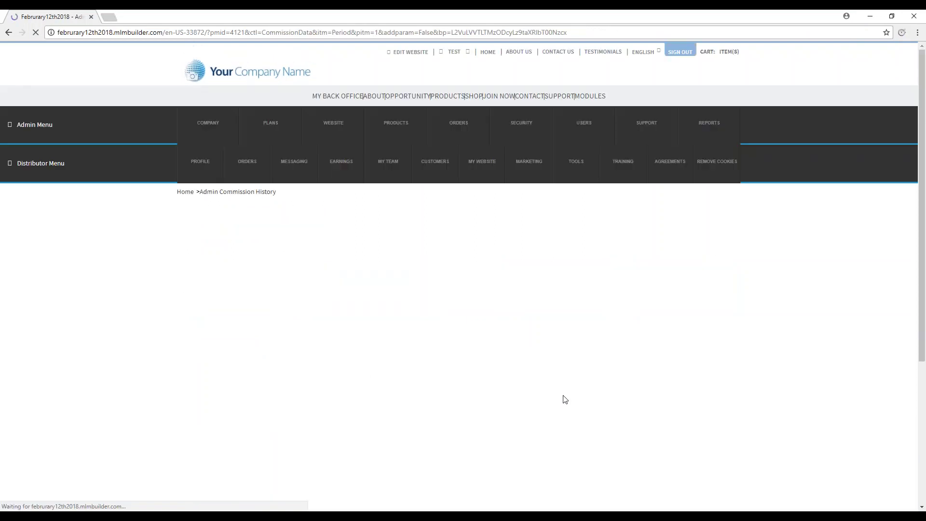
left_click(221, 438)
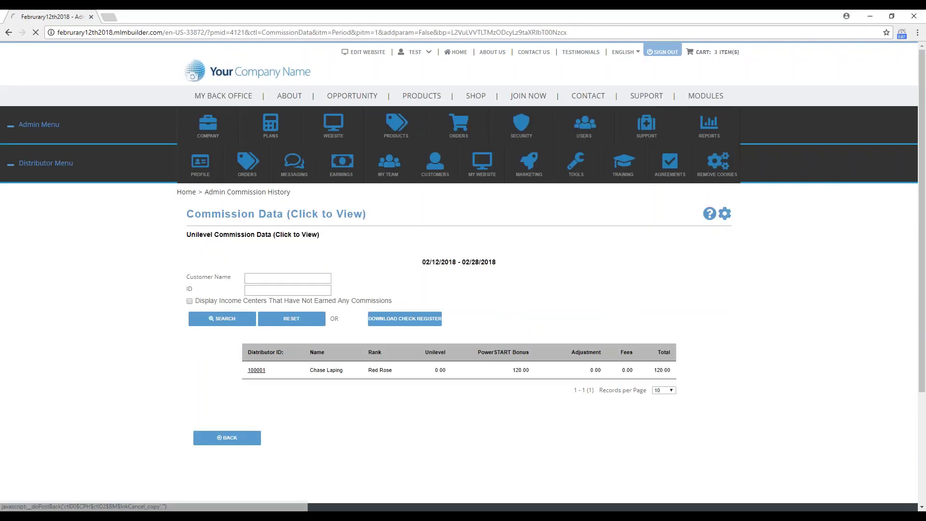
scroll(534, 414, "down", 4)
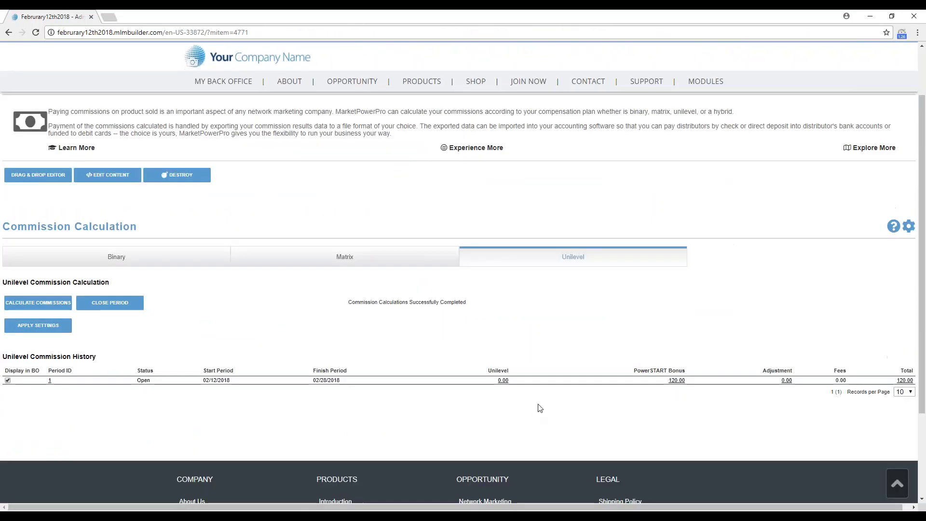
left_click(38, 271)
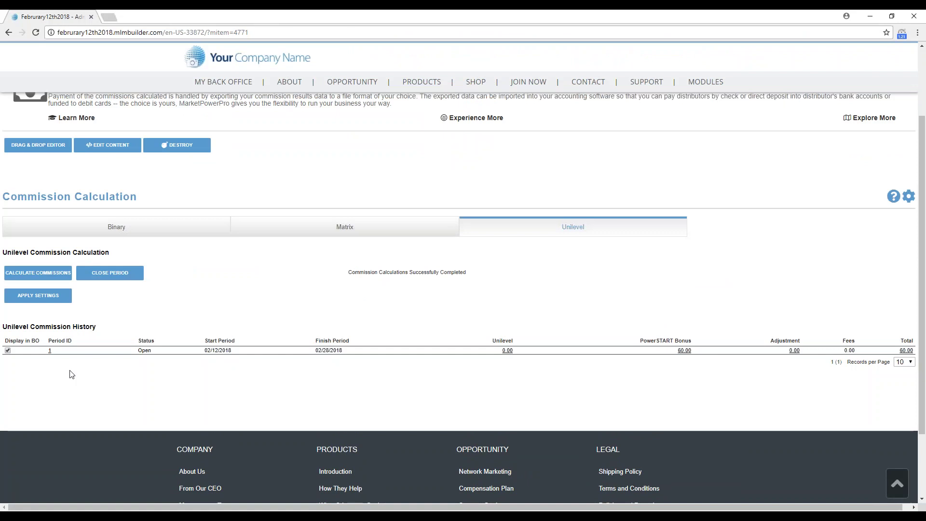
left_click(49, 351)
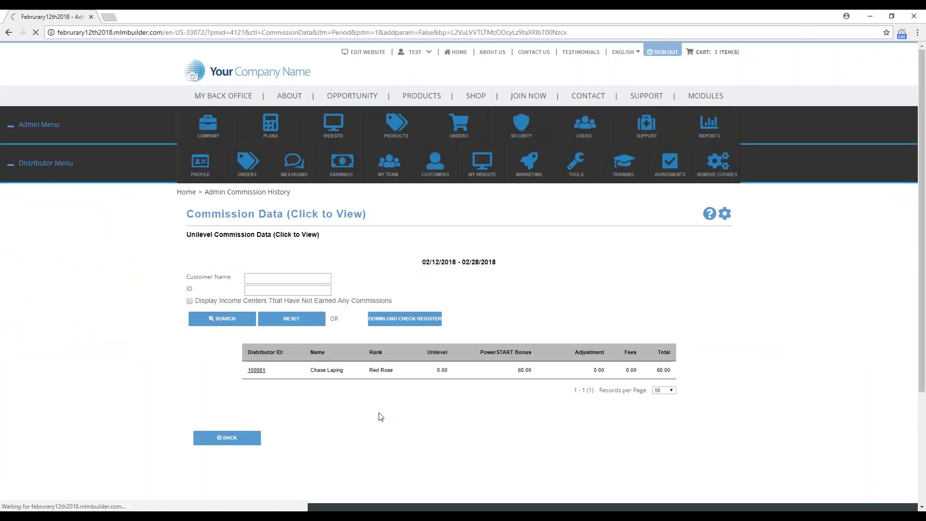
Show distributor 100001's PowerSTART Bonus breakdown: six Gold Package orders now totalling 60.00
left_click(281, 379)
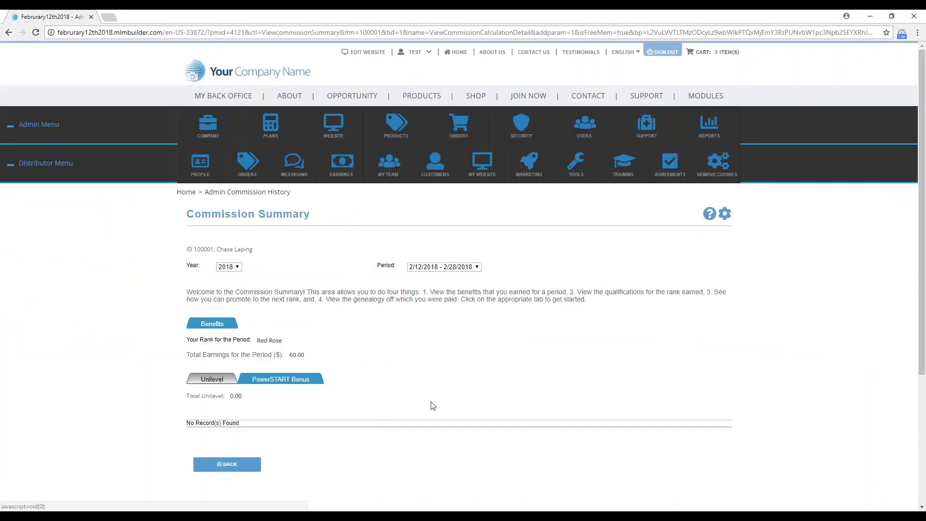
scroll(539, 408, "down", 2)
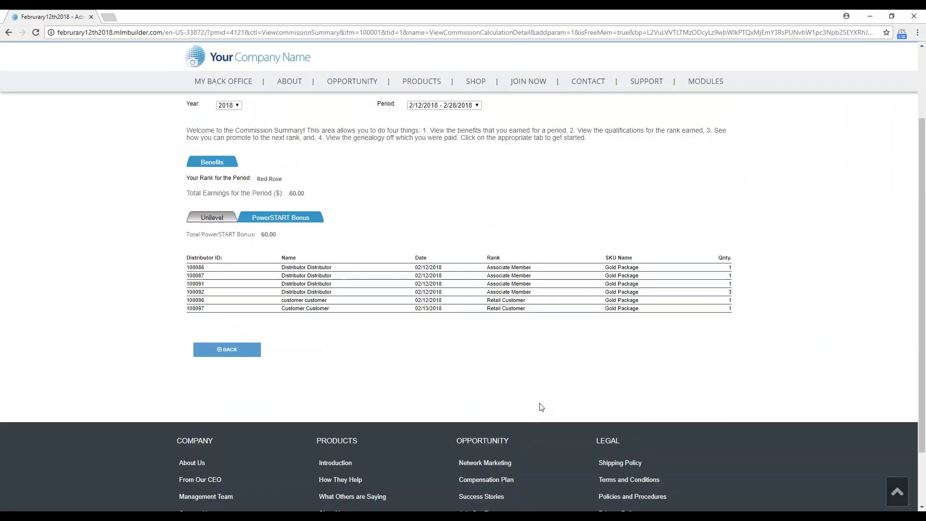